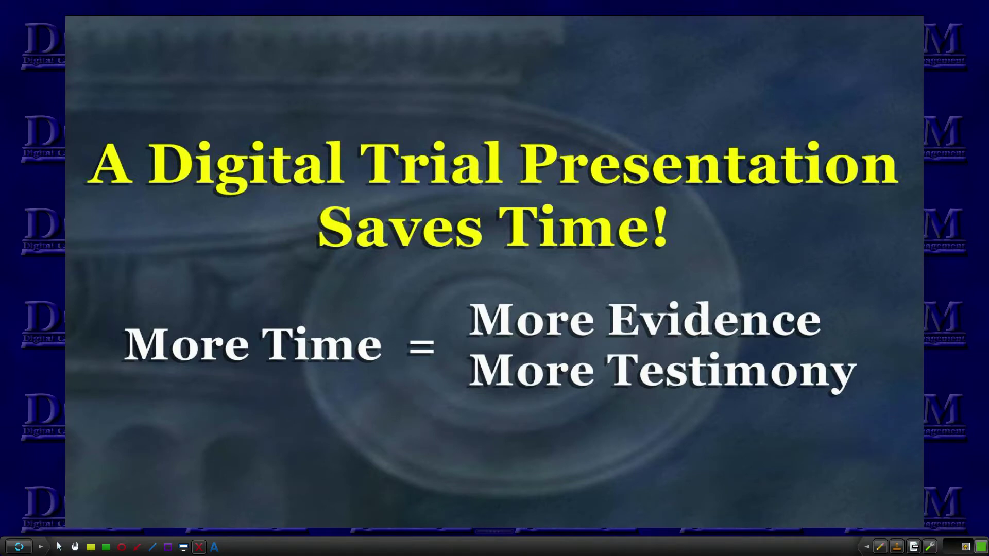
Advance from the Clarity slide through the split-screen layouts to the "Trial Presentation Training for the Trial Attorney" title slide.
{"action": "key", "text": "Page_Down"}
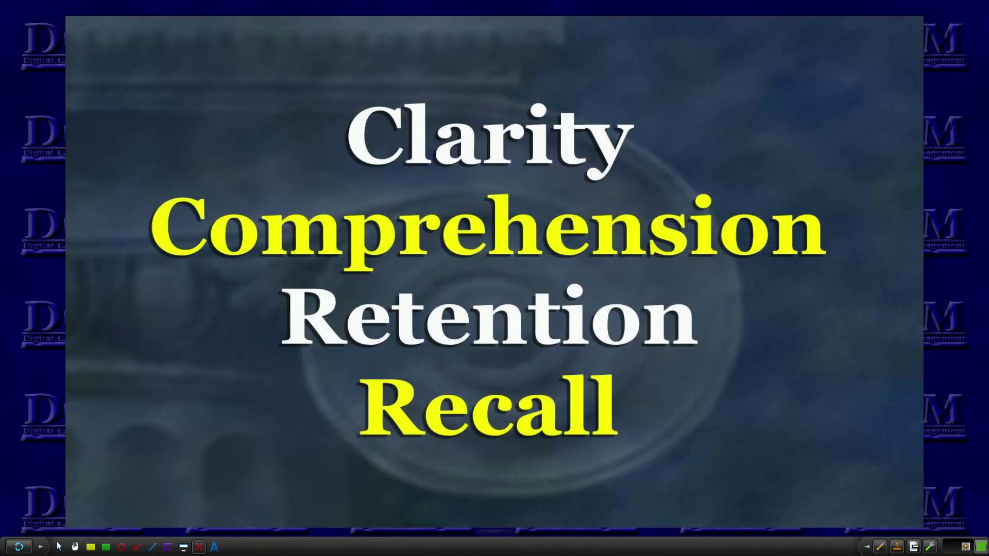
{"action": "key", "text": "Right"}
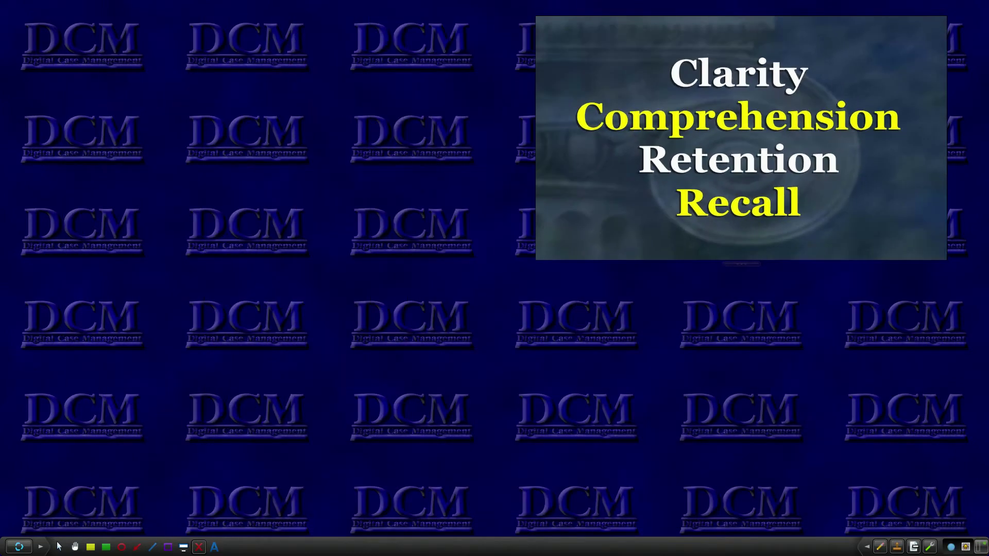
{"action": "key", "text": "Right"}
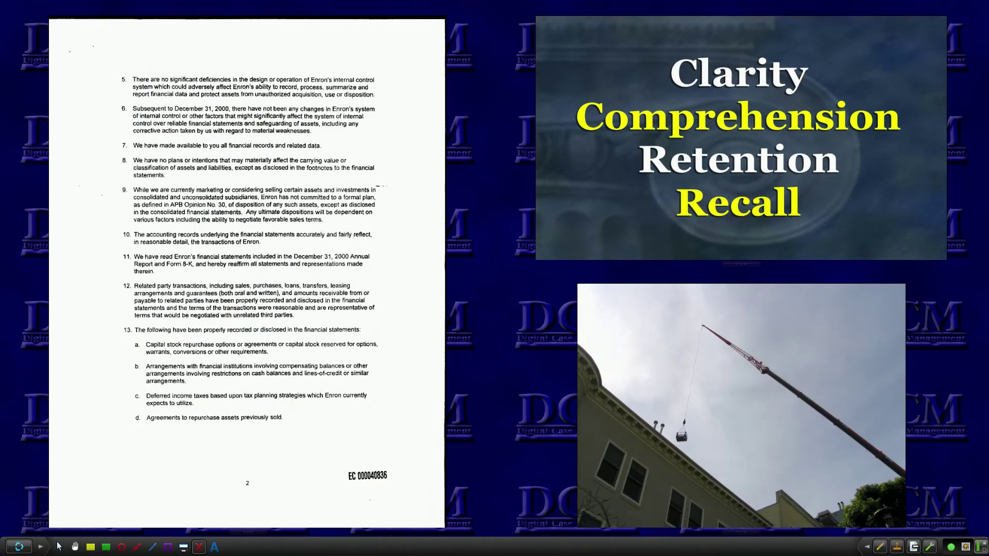
{"action": "key", "text": "Right"}
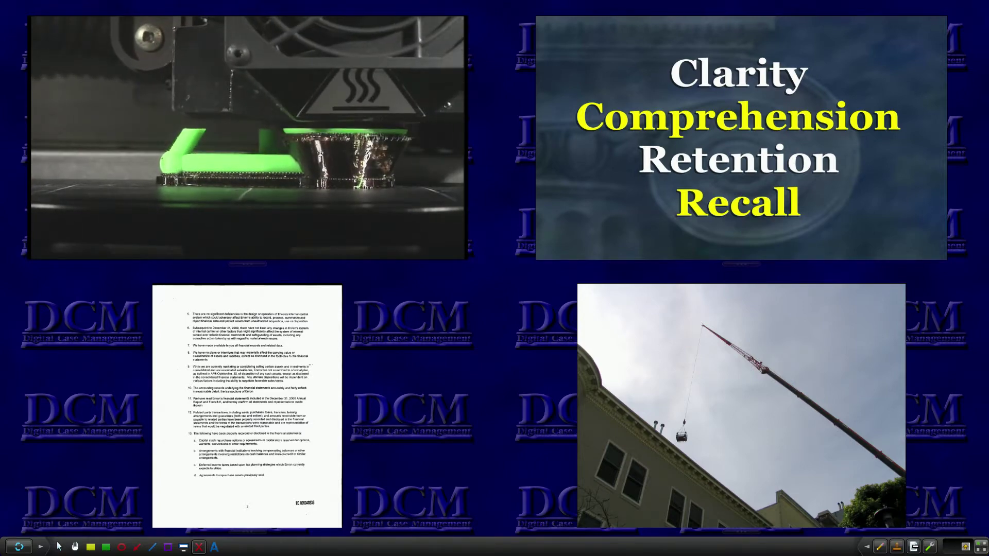
{"action": "key", "text": "Escape"}
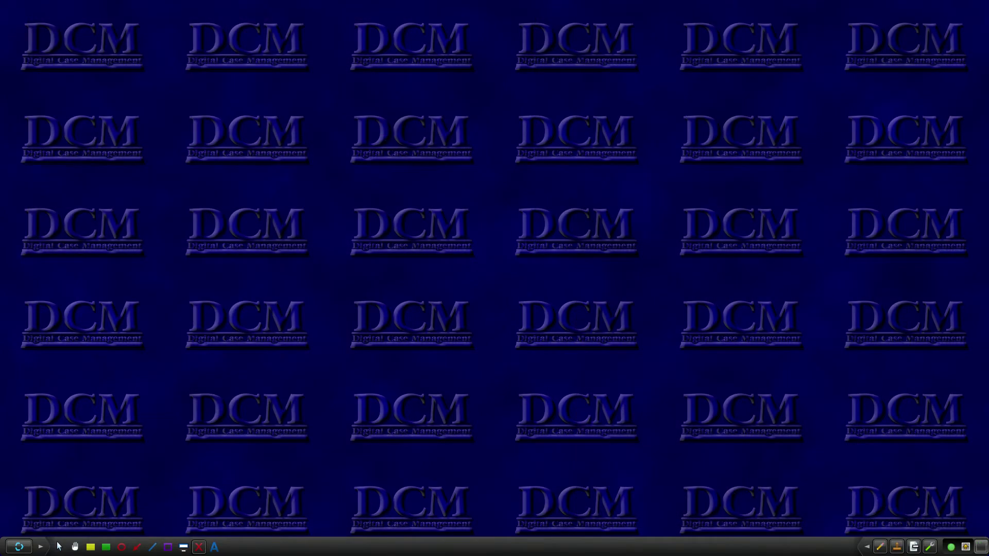
{"action": "key", "text": "Return"}
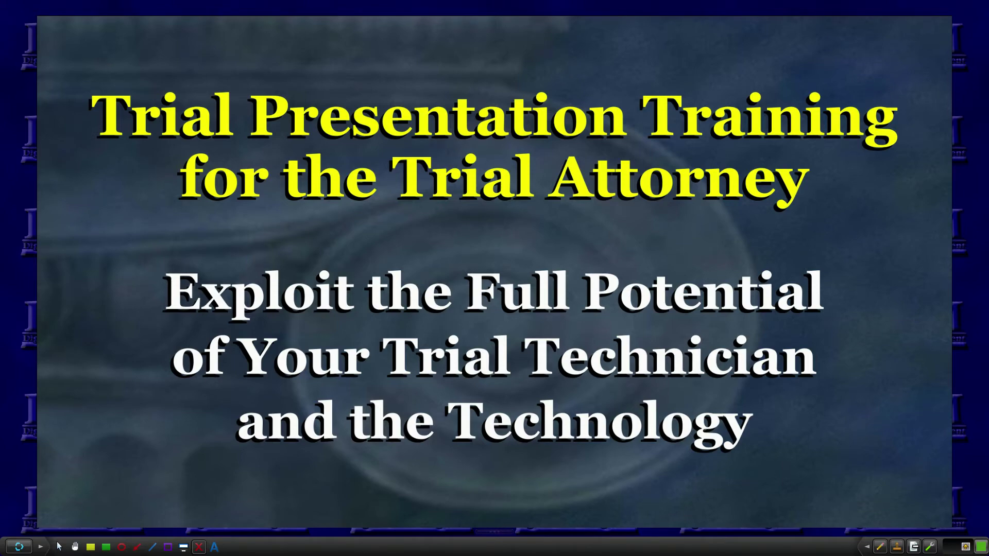
Clear the title slide and display the court declaration side by side with the geotechnical review letter.
{"action": "key", "text": "Escape"}
{"action": "left_click", "coordinate": [183, 547]}
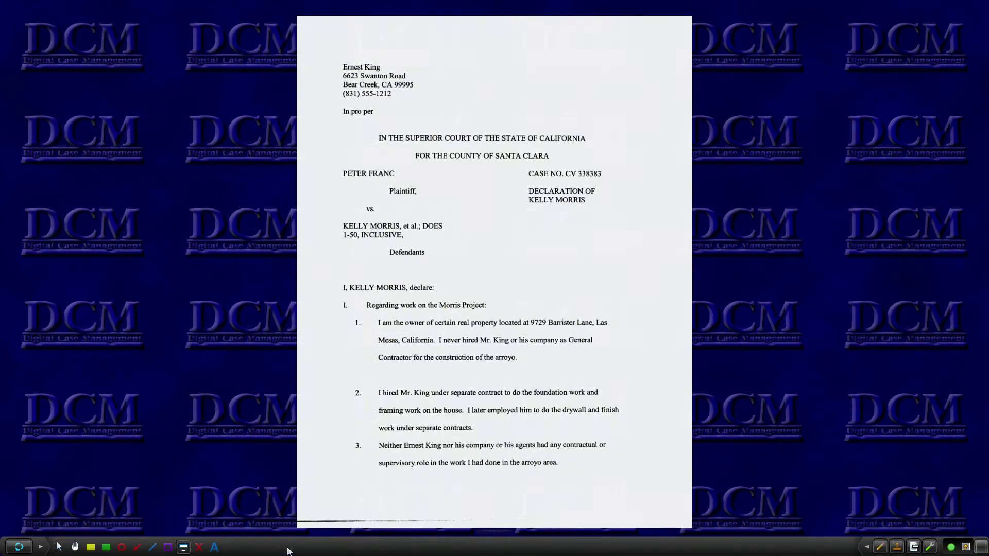
{"action": "key", "text": "Return"}
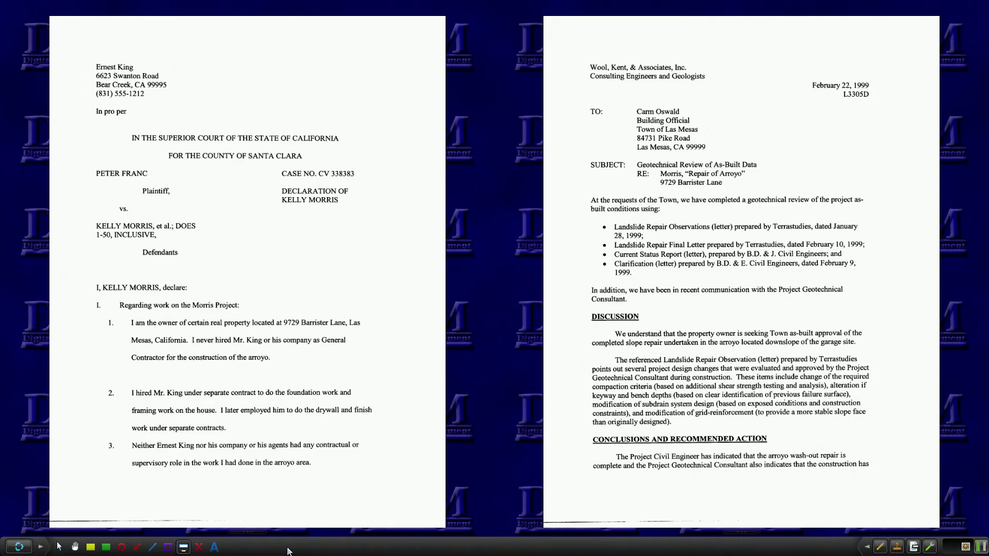
Display exhibit EN-007 and create call-outs of its opening lines, items 1 and 4, and the adjacent Call-Out slide.
{"action": "key", "text": "Return"}
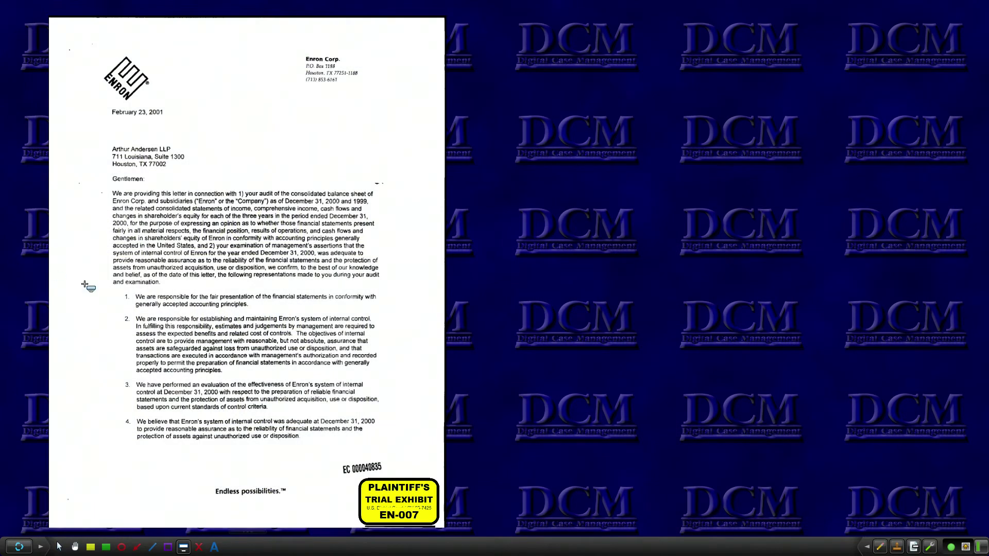
{"action": "left_click_drag", "start_coordinate": [105, 184], "coordinate": [380, 215]}
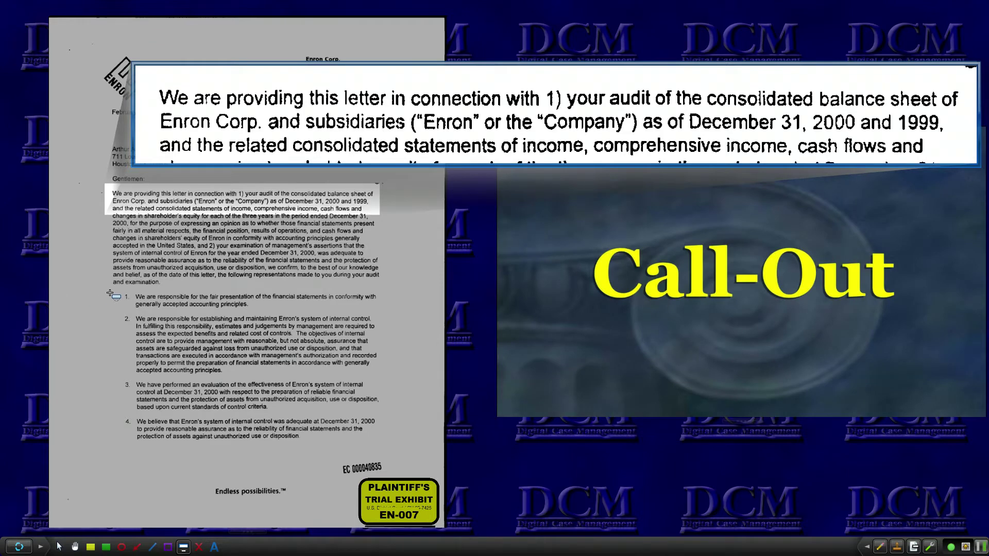
{"action": "left_click_drag", "start_coordinate": [110, 290], "coordinate": [383, 312]}
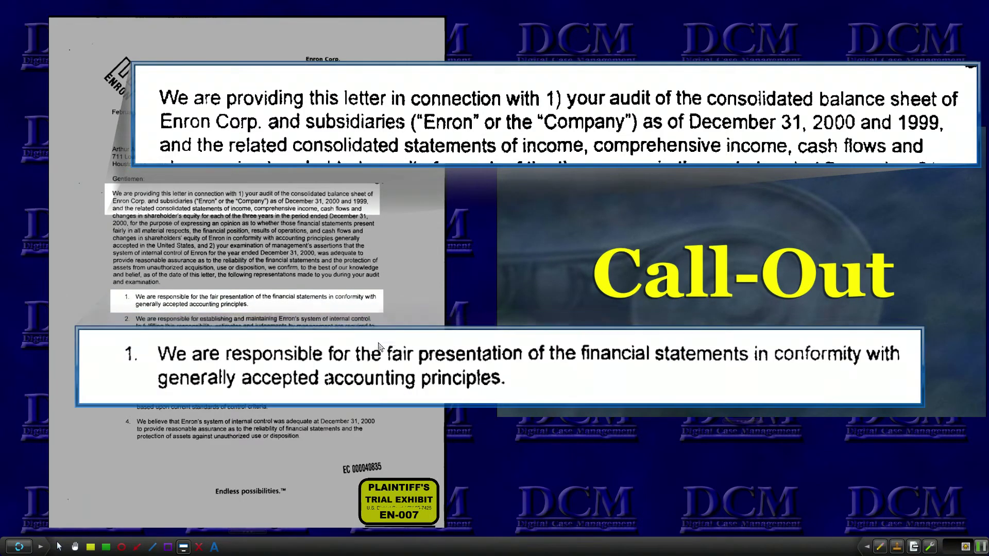
{"action": "left_click_drag", "start_coordinate": [104, 414], "coordinate": [387, 444]}
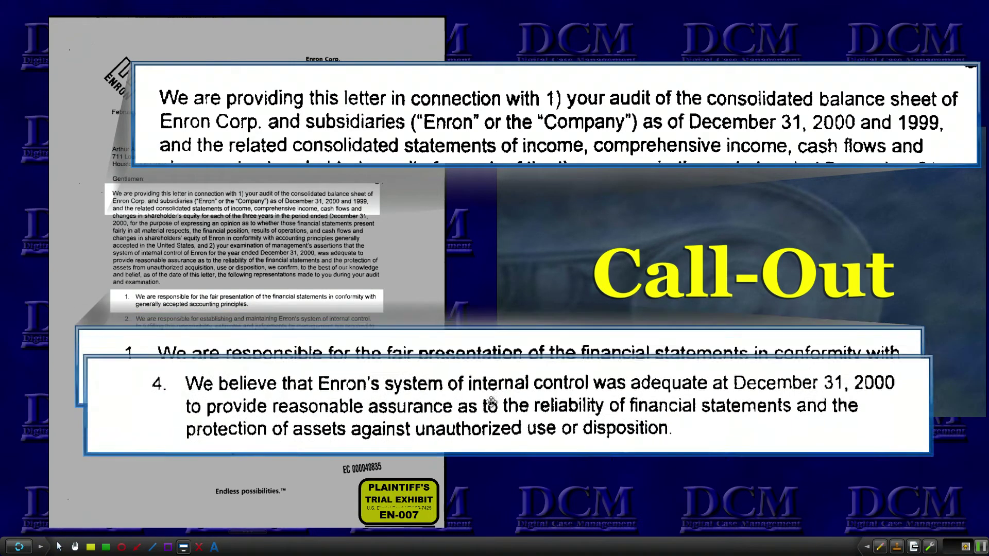
{"action": "left_click_drag", "start_coordinate": [523, 238], "coordinate": [980, 311]}
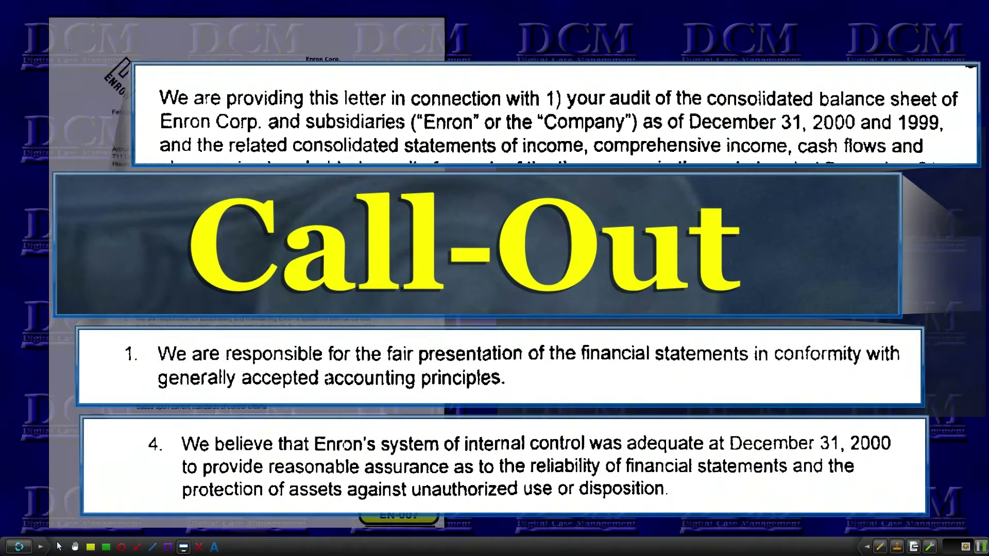
Show the Foreword beside Government Exhibit 2592 and stack call-outs of its "22 years of service" passage and the Foreword's "proud of Enron" passage.
{"action": "key", "text": "Return"}
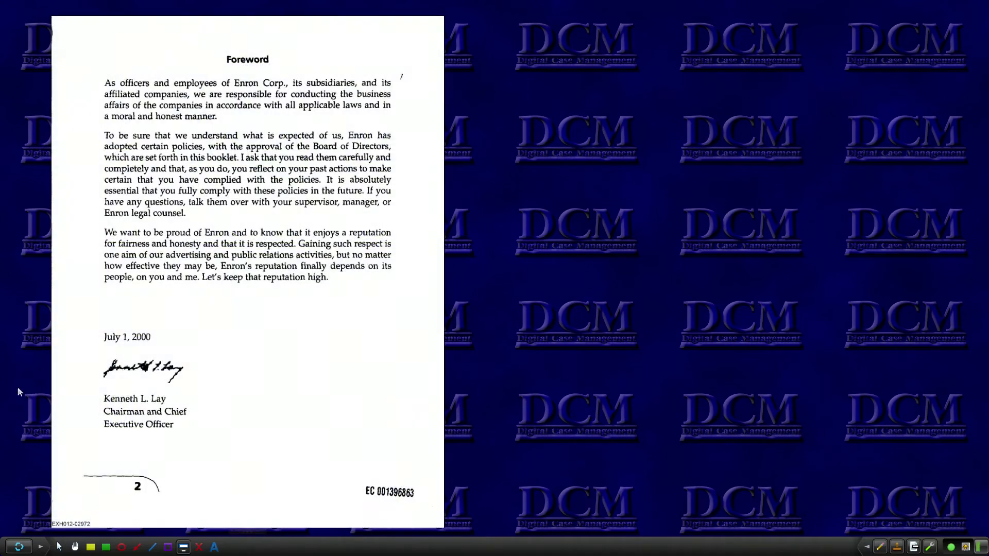
{"action": "key", "text": "Return"}
{"action": "left_click_drag", "start_coordinate": [566, 145], "coordinate": [921, 172]}
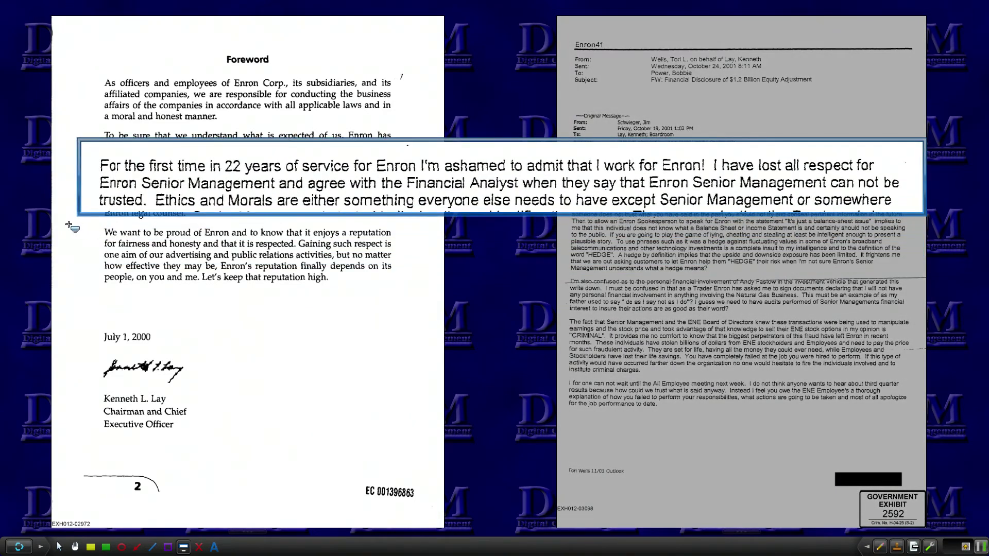
{"action": "left_click_drag", "start_coordinate": [63, 225], "coordinate": [432, 264]}
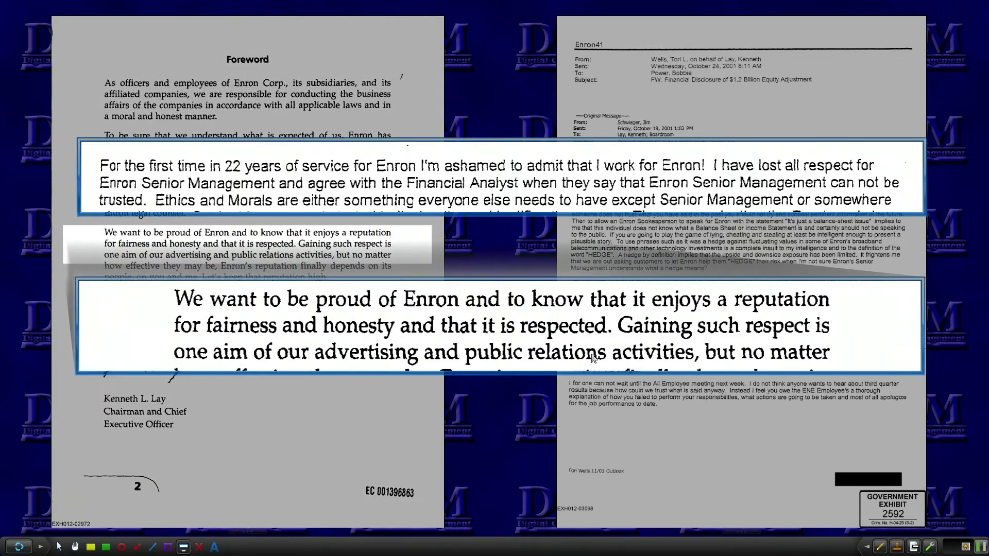
{"action": "left_click_drag", "start_coordinate": [584, 355], "coordinate": [579, 332]}
{"action": "left_click_drag", "start_coordinate": [508, 173], "coordinate": [506, 201]}
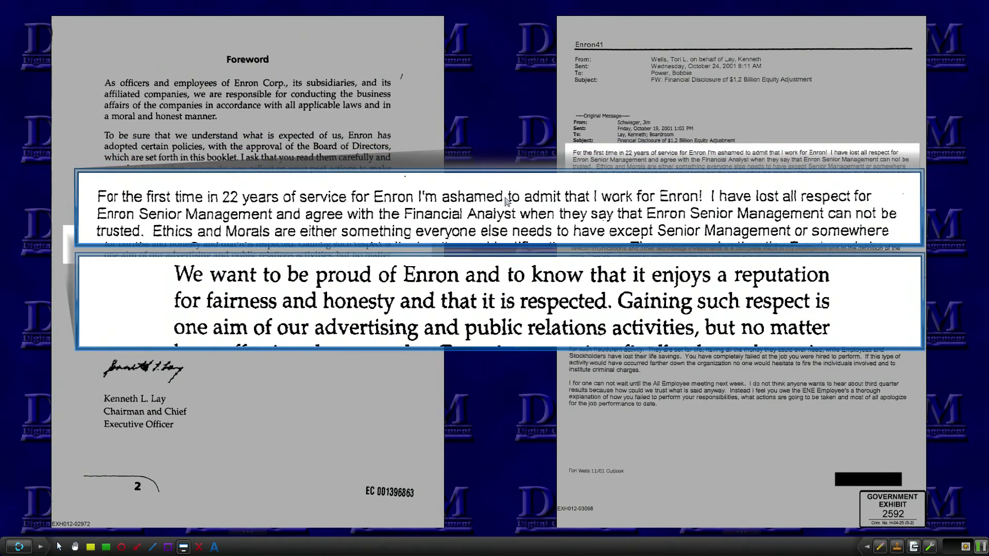
{"action": "key", "text": "Return"}
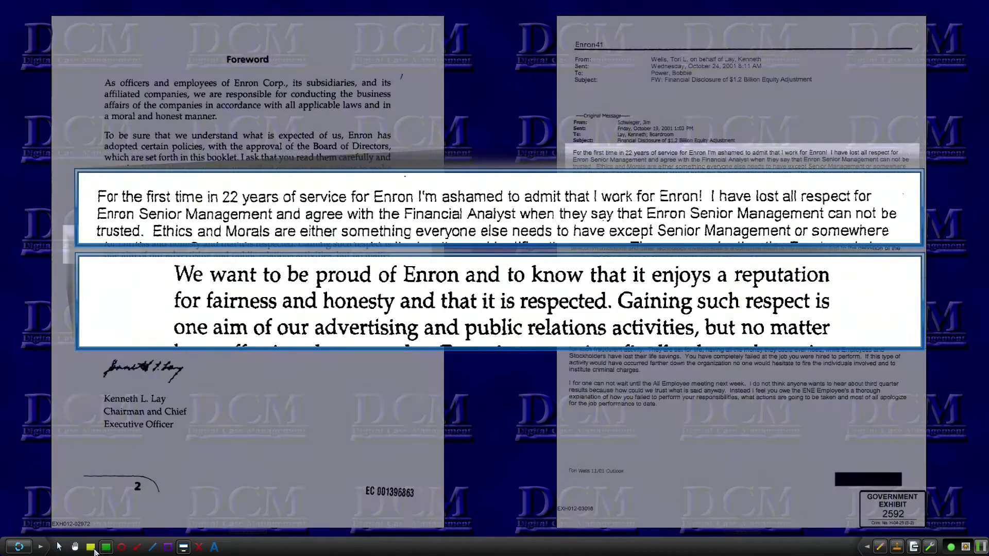
Try a yellow highlight over "Let them eat cake" directly on the document page.
{"action": "left_click", "coordinate": [90, 547]}
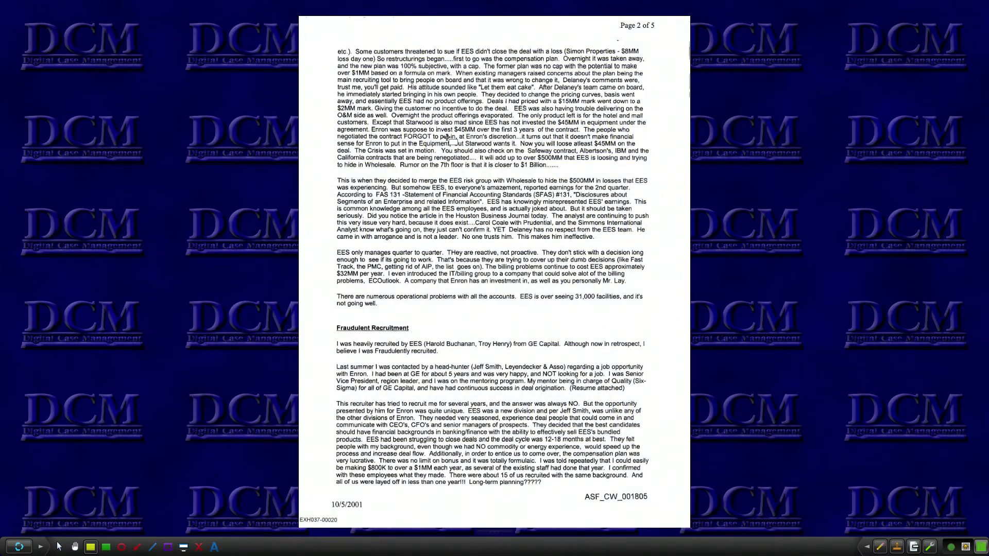
{"action": "left_click_drag", "start_coordinate": [475, 81], "coordinate": [539, 95]}
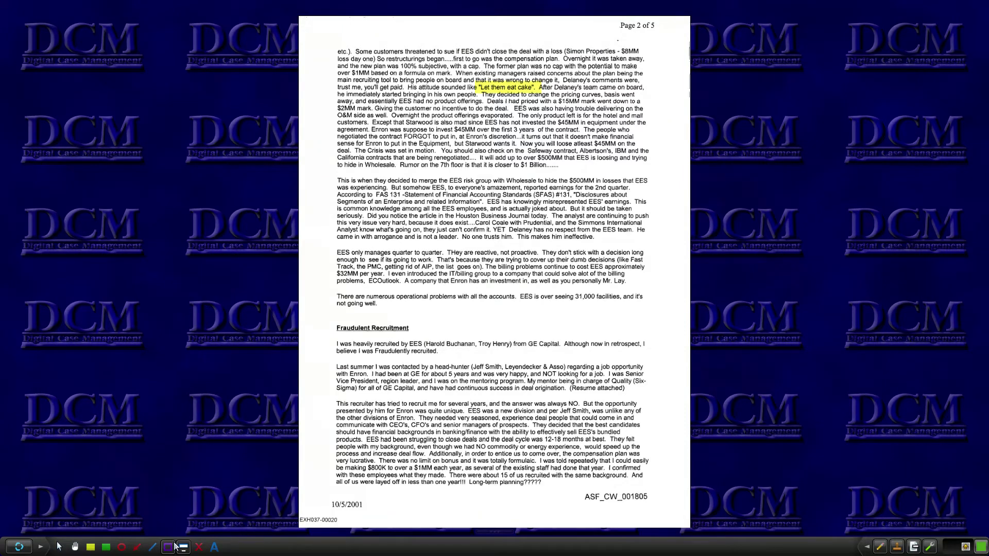
{"action": "key", "text": "ctrl+z"}
Call out the passage containing "Let them eat cake" and highlight that phrase in yellow inside the call-out.
{"action": "left_click", "coordinate": [178, 547]}
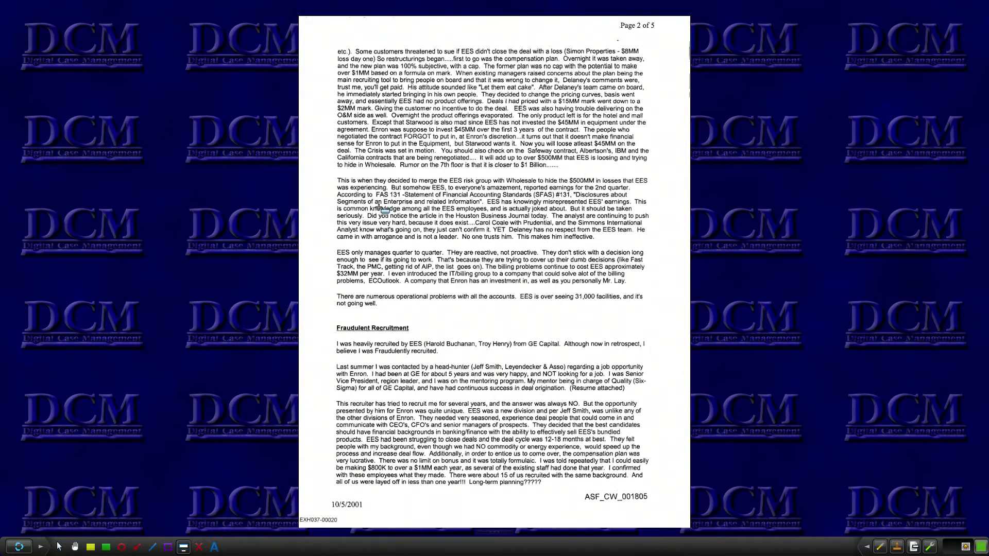
{"action": "left_click_drag", "start_coordinate": [331, 68], "coordinate": [653, 107]}
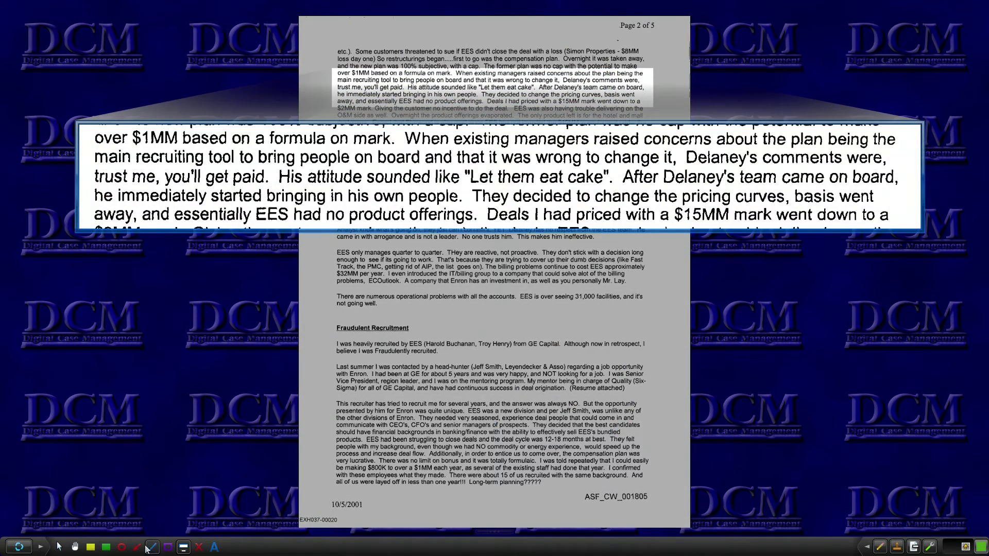
{"action": "left_click_drag", "start_coordinate": [458, 165], "coordinate": [622, 190]}
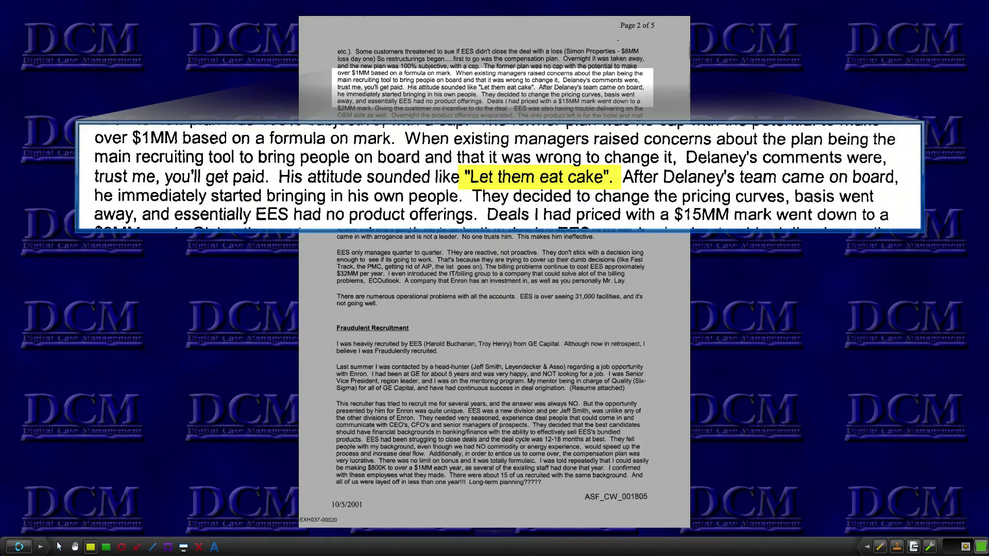
Stamp A, B and C beside the contents list, cc lines and page column of Exhibit 4260, and draw a red arrow from the question mark to "Buckets".
{"action": "key", "text": "Page_Down"}
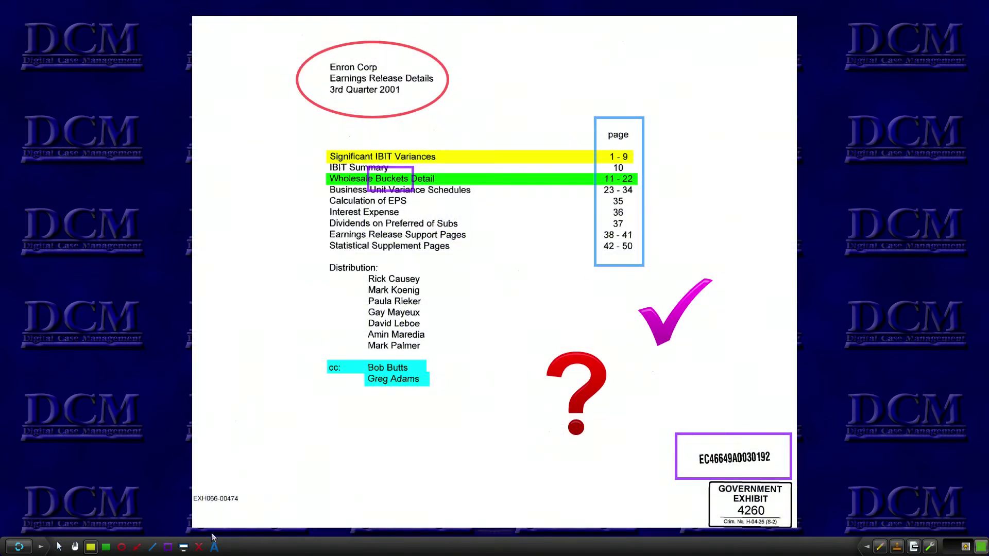
{"action": "left_click", "coordinate": [215, 547]}
{"action": "left_click", "coordinate": [300, 161]}
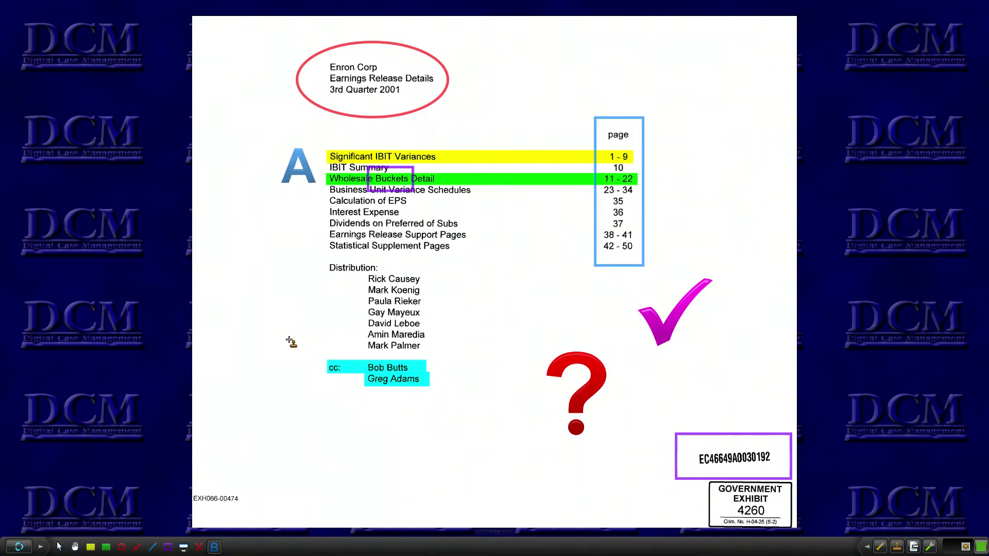
{"action": "left_click", "coordinate": [300, 357]}
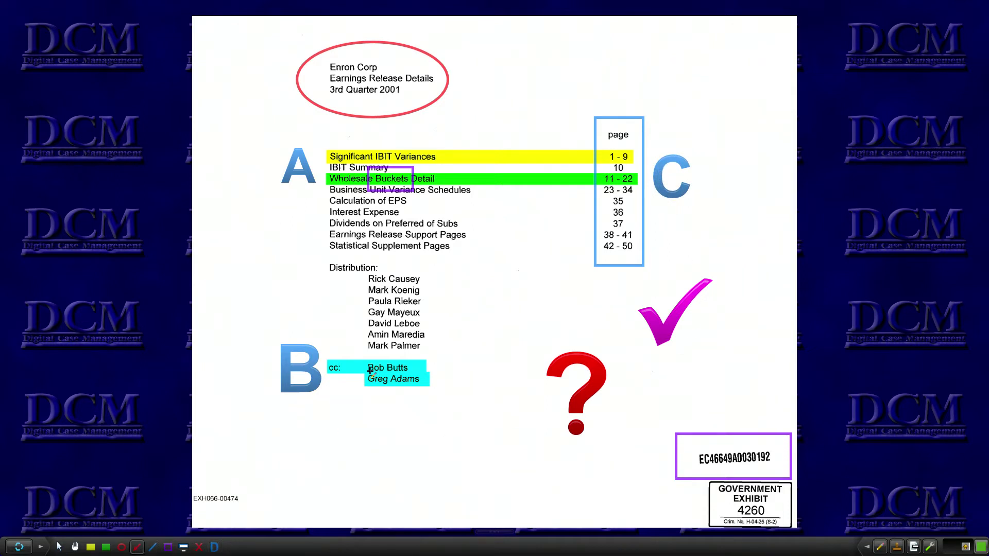
{"action": "mouse_move", "coordinate": [418, 192]}
{"action": "left_mouse_down"}
{"action": "mouse_move", "coordinate": [509, 279]}
{"action": "mouse_move", "coordinate": [551, 359]}
{"action": "left_mouse_up"}
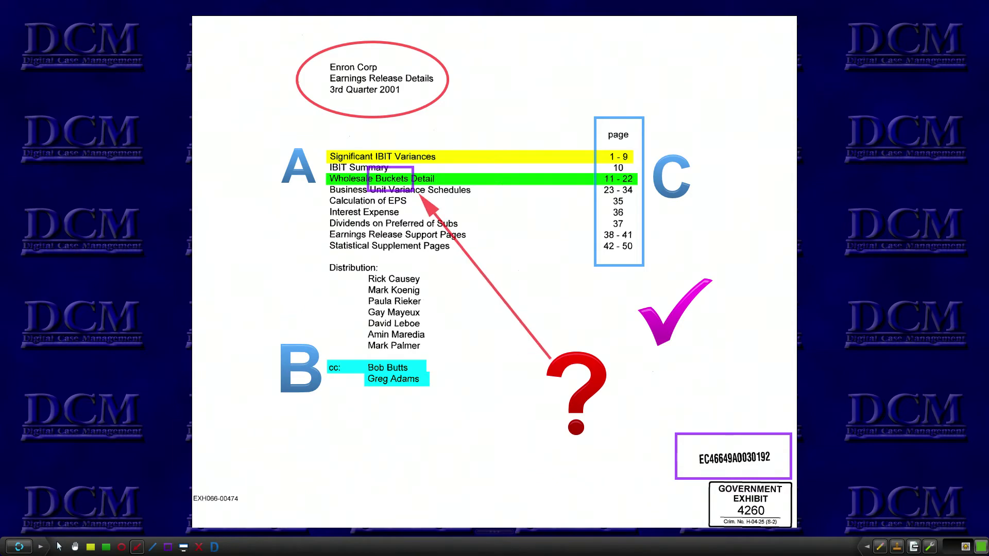
Clear the deposition title page and play the video deposition clip with its scrolling transcript.
{"action": "left_click", "coordinate": [92, 548]}
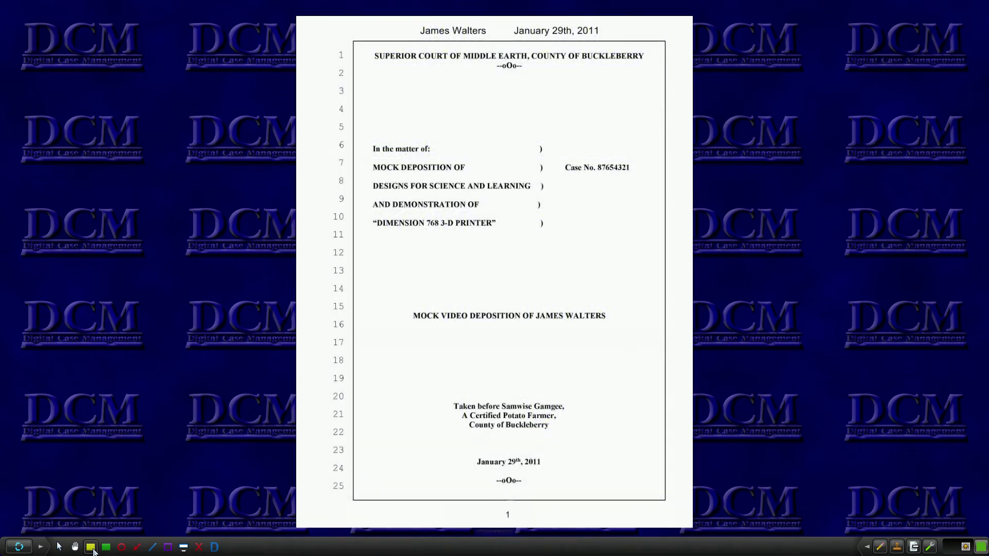
{"action": "key", "text": "Escape"}
{"action": "key", "text": "Return"}
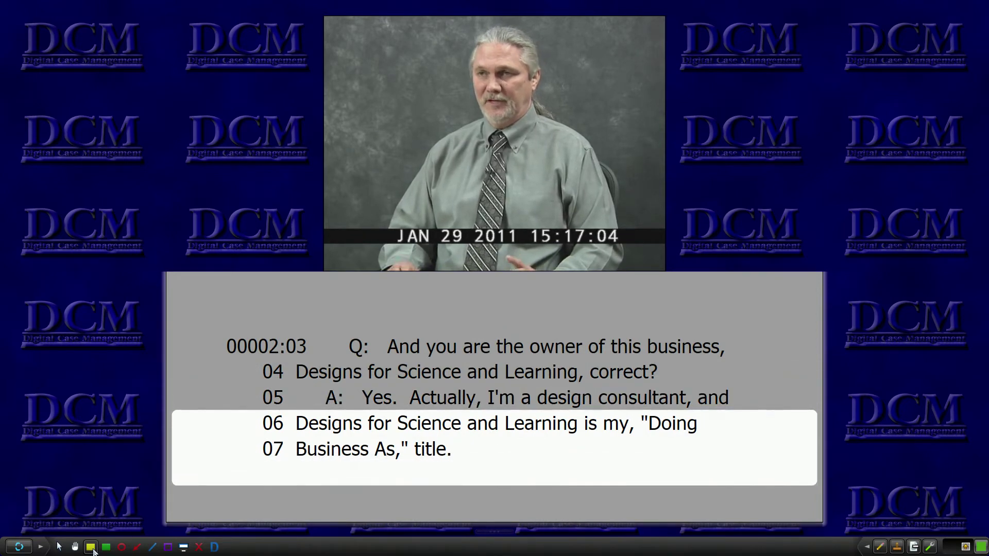
Display the transcript excerpts and highlight the page-line citations 00004:10 and 00005:20 in yellow.
{"action": "key", "text": "Page_Down"}
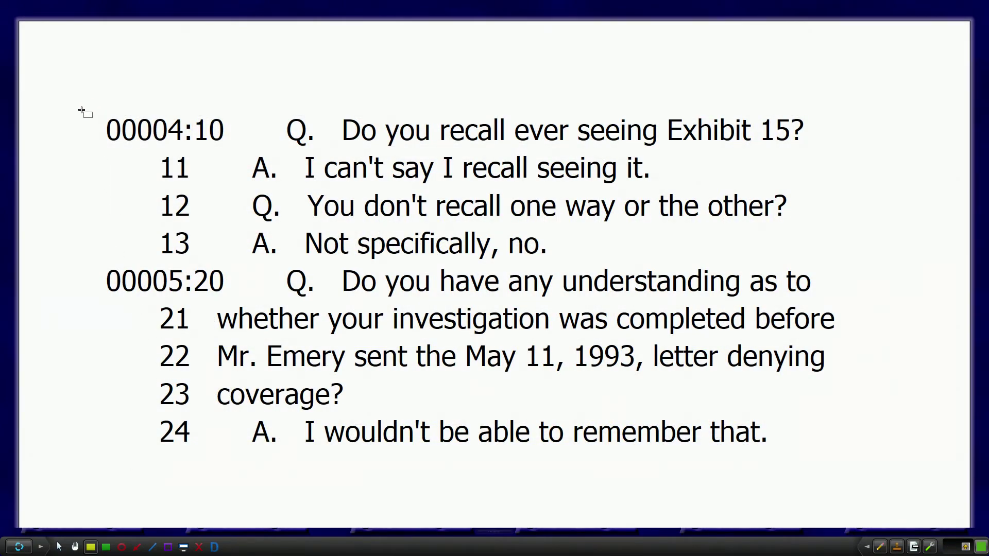
{"action": "left_click_drag", "start_coordinate": [89, 142], "coordinate": [244, 149]}
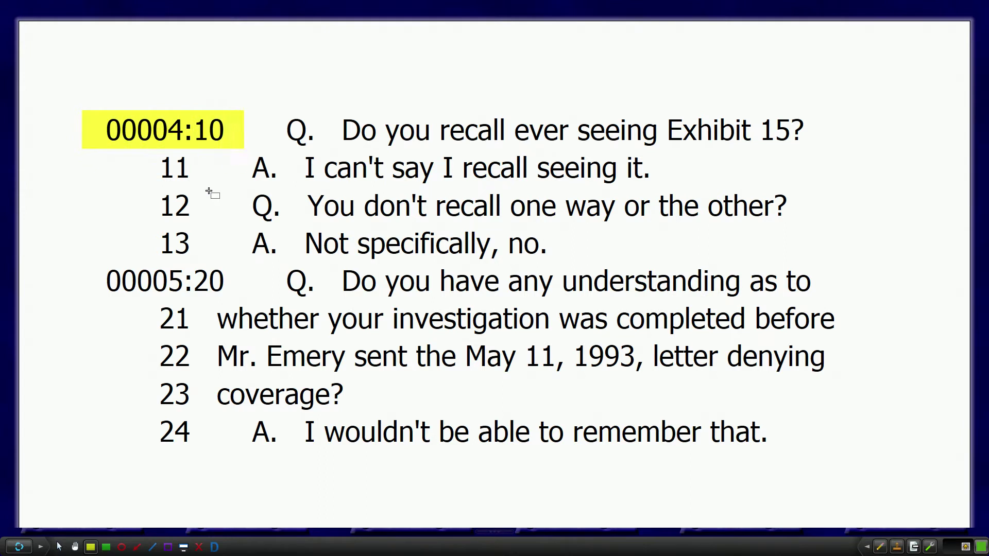
{"action": "left_click_drag", "start_coordinate": [88, 303], "coordinate": [244, 301]}
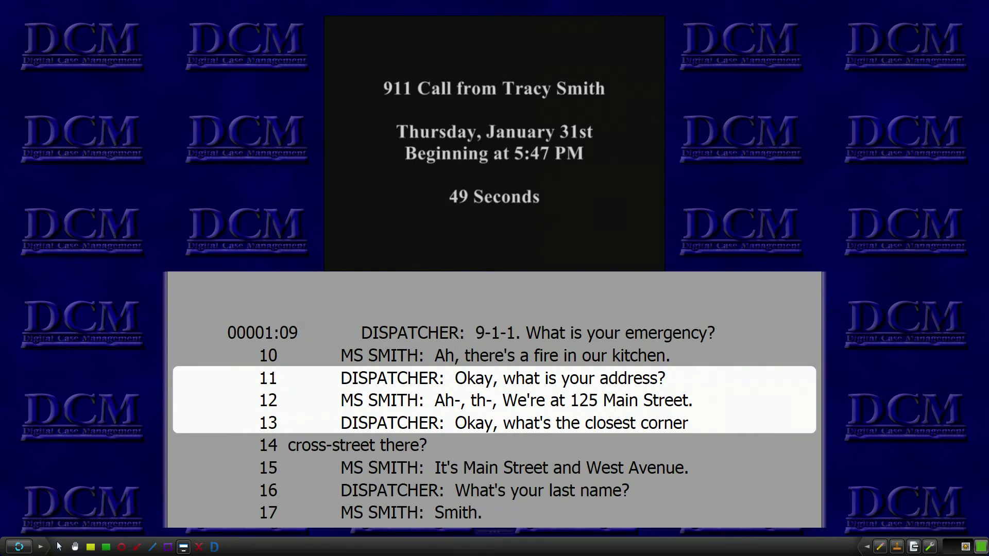
Call out the "INVERTED CUPOLA ISOMETRIC VIEW" title from the drawing, narrow the call-out to the text, and position it across the drawing and video.
{"action": "key", "text": "Return"}
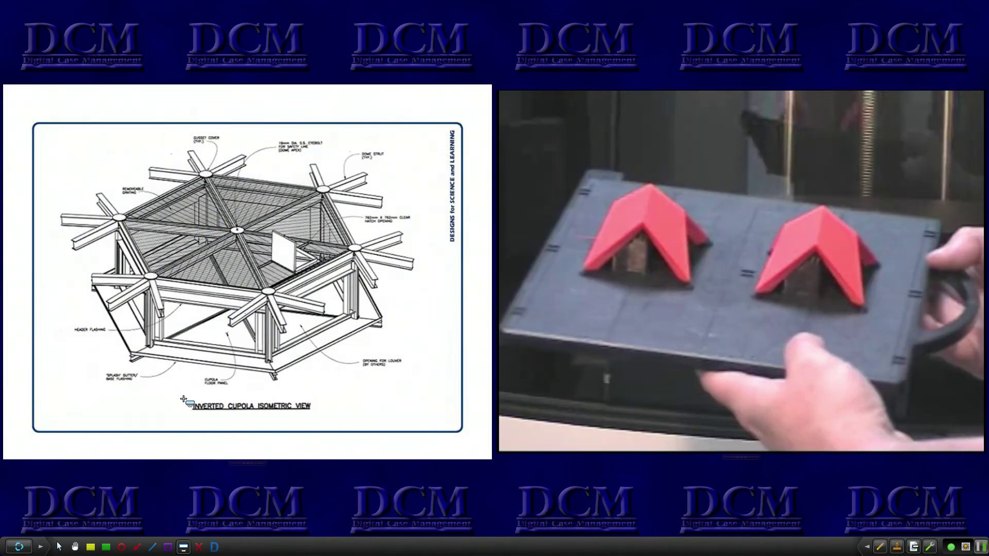
{"action": "mouse_move", "coordinate": [184, 397]}
{"action": "left_mouse_down"}
{"action": "mouse_move", "coordinate": [284, 414]}
{"action": "mouse_move", "coordinate": [487, 417]}
{"action": "left_mouse_up"}
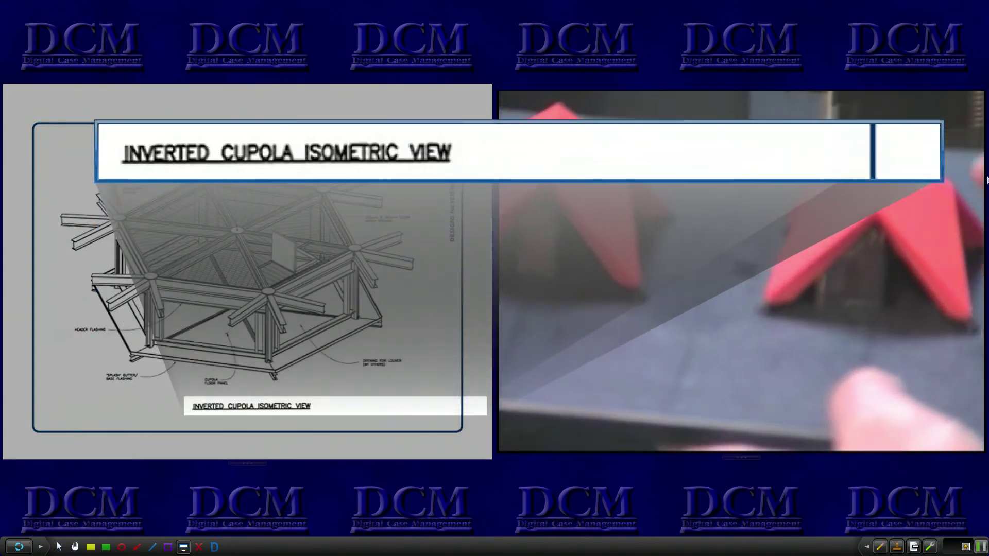
{"action": "left_click_drag", "start_coordinate": [942, 181], "coordinate": [471, 190]}
{"action": "left_click_drag", "start_coordinate": [308, 155], "coordinate": [552, 174]}
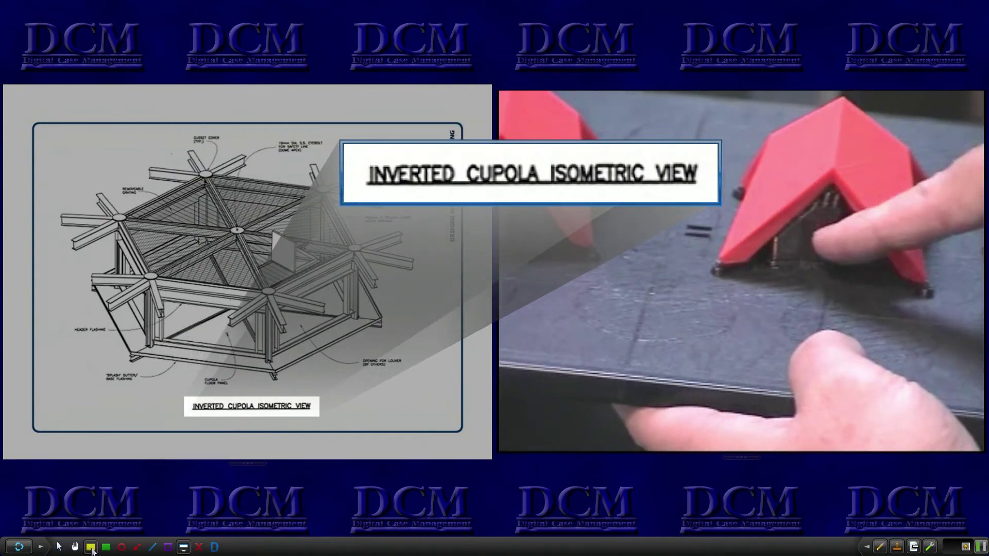